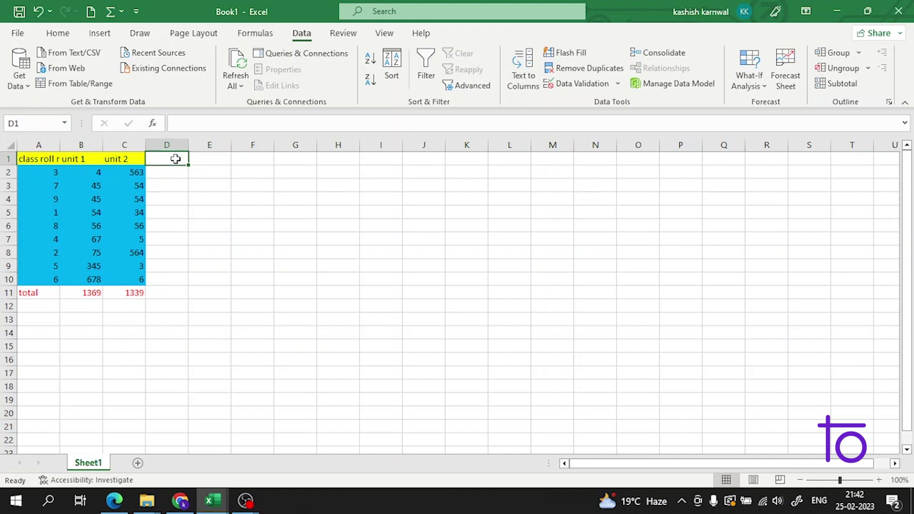
# Add the 'performance' heading in D1 and enter high, medium, low in D2:D4
pyautogui.write('per')
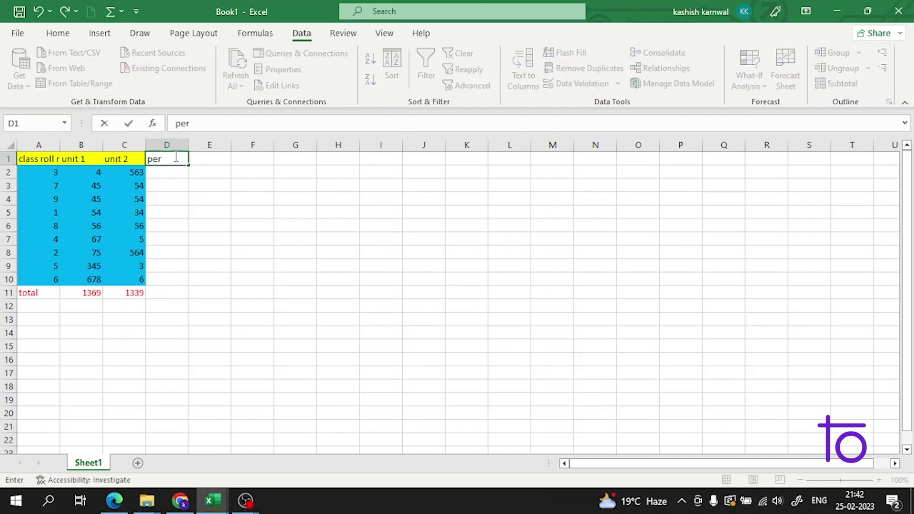
pyautogui.write('formance')
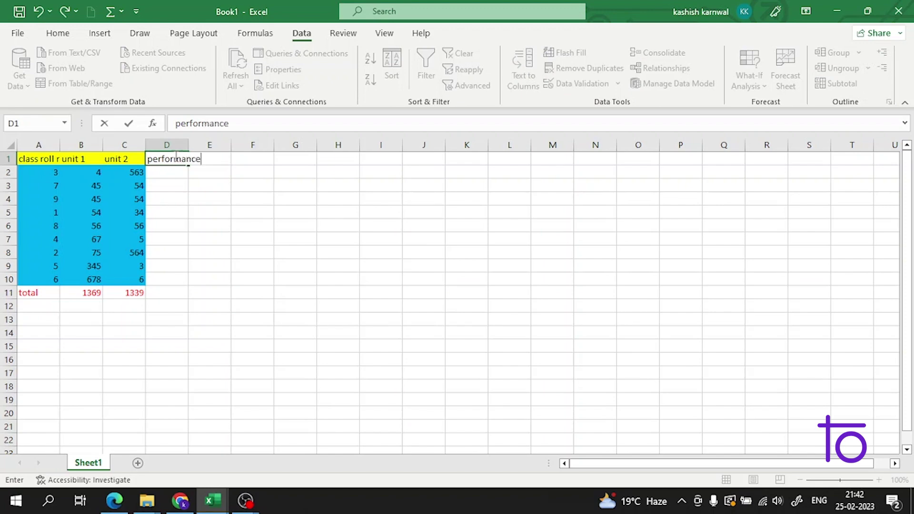
pyautogui.click(209, 207)
pyautogui.click(177, 174)
pyautogui.doubleClick(177, 174)
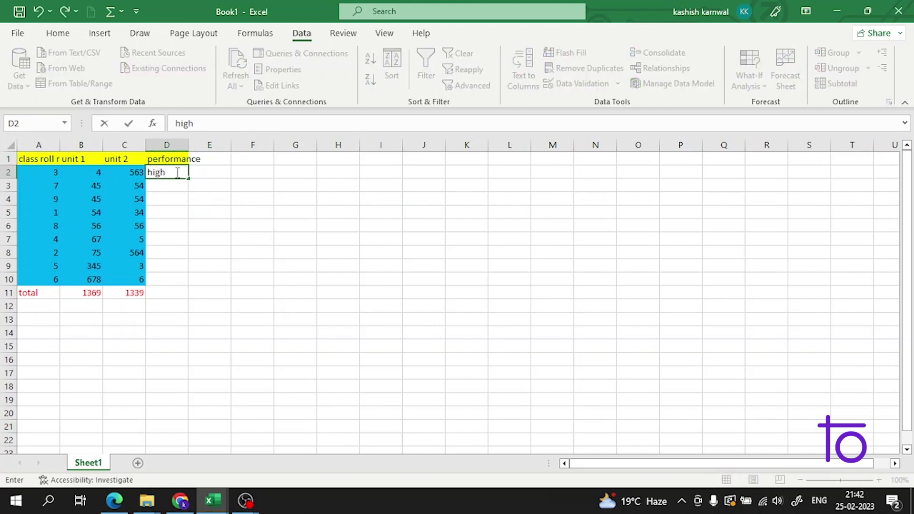
pyautogui.press('Return')
pyautogui.write('medium')
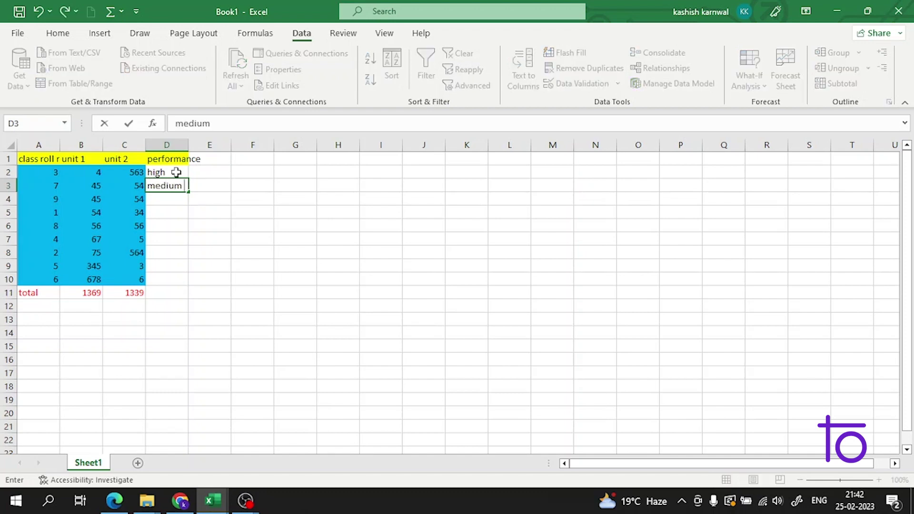
pyautogui.press('Return')
pyautogui.write('low')
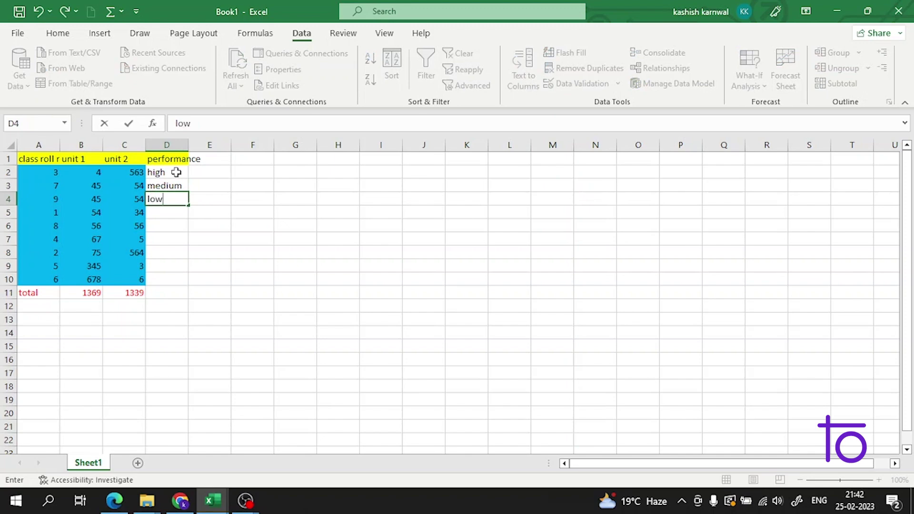
pyautogui.press('Return')
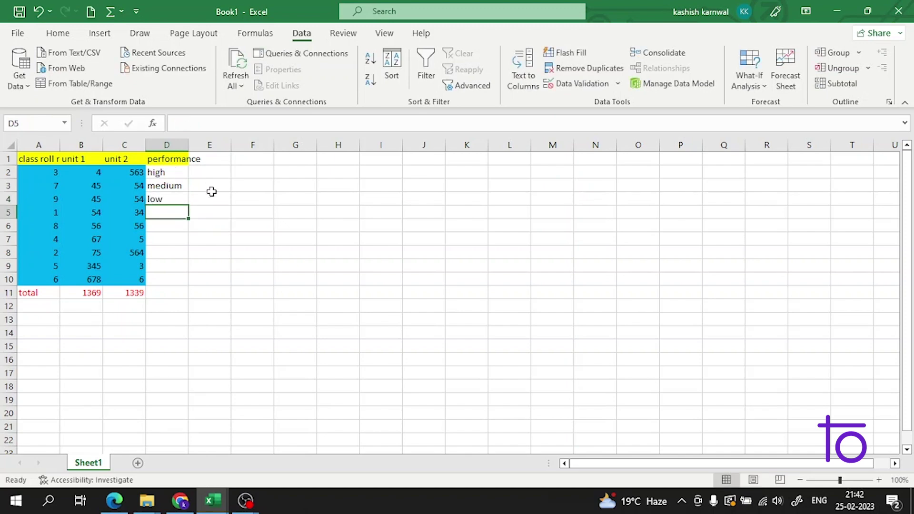
# Copy medium into D7 and low into D5 and D9
pyautogui.click(177, 188)
pyautogui.hotkey('ctrl', 'c')
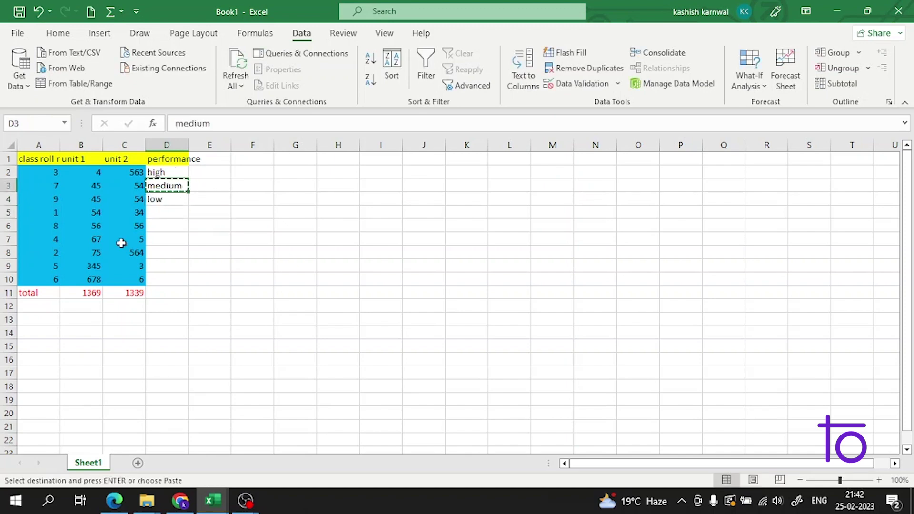
pyautogui.click(171, 239)
pyautogui.hotkey('ctrl', 'v')
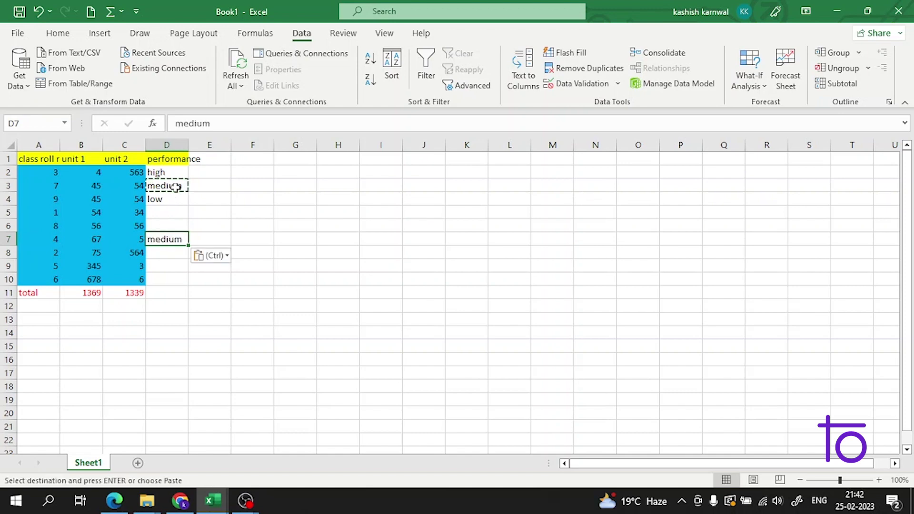
pyautogui.click(172, 199)
pyautogui.click(171, 213)
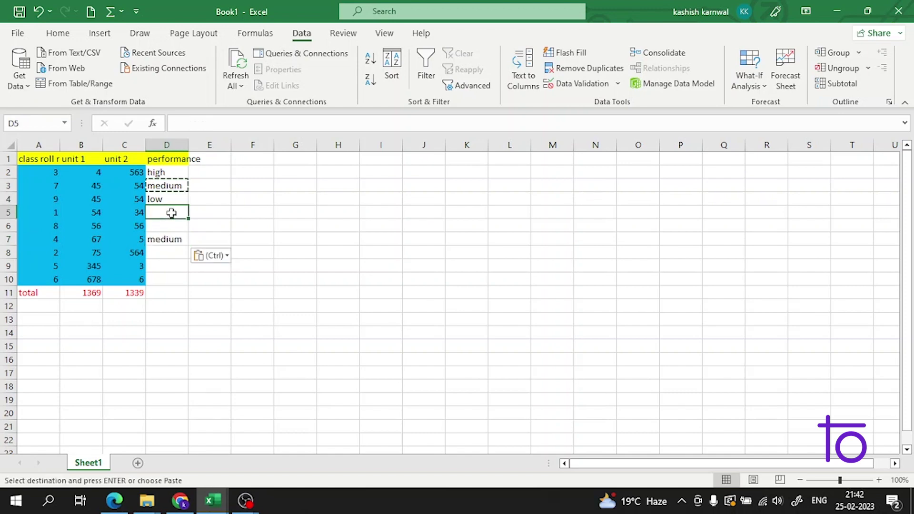
pyautogui.hotkey('ctrl', 'c')
pyautogui.hotkey('ctrl', 'v')
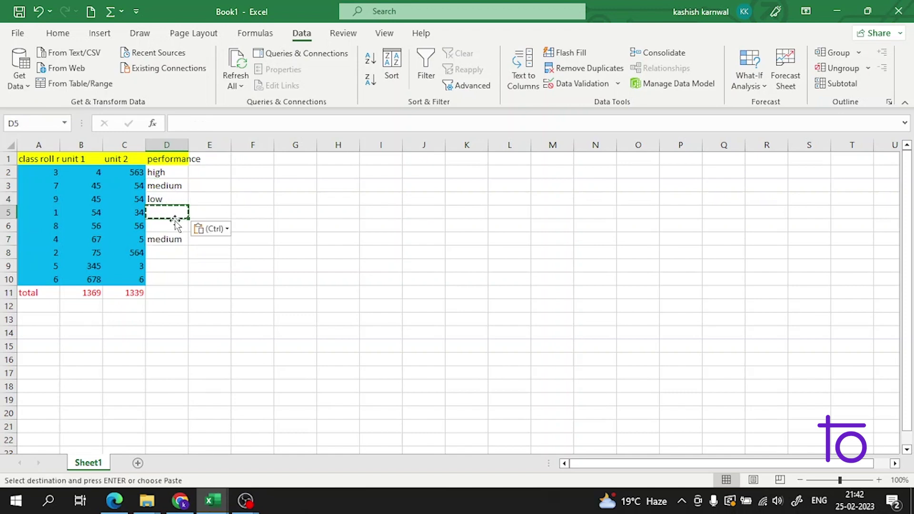
pyautogui.click(179, 199)
pyautogui.hotkey('ctrl', 'c')
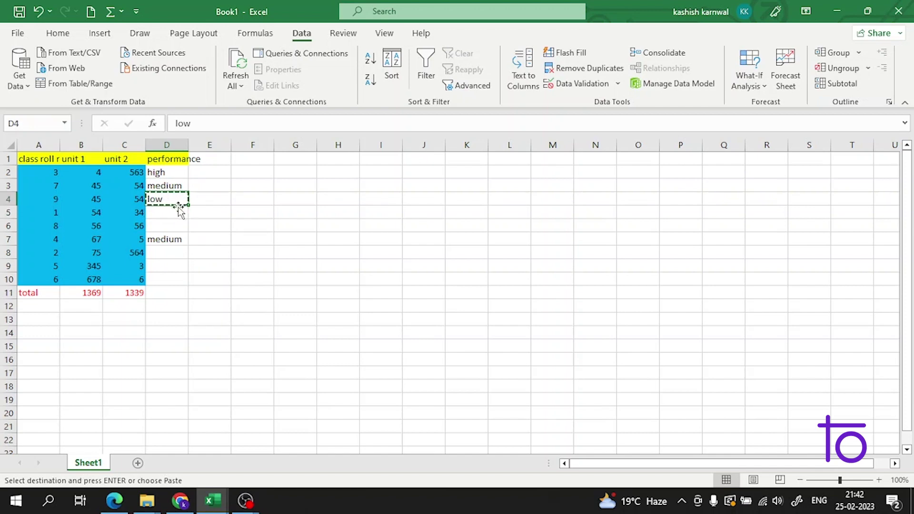
pyautogui.click(179, 212)
pyautogui.hotkey('ctrl', 'v')
pyautogui.click(175, 272)
pyautogui.hotkey('ctrl', 'v')
# Fill the remaining ratings: medium into D8 and D10, high into D6
pyautogui.click(175, 240)
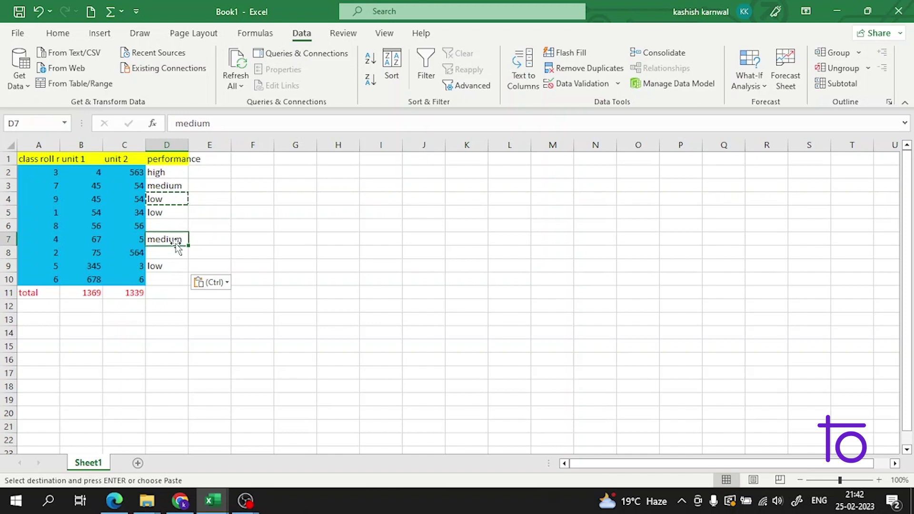
pyautogui.hotkey('ctrl', 'c')
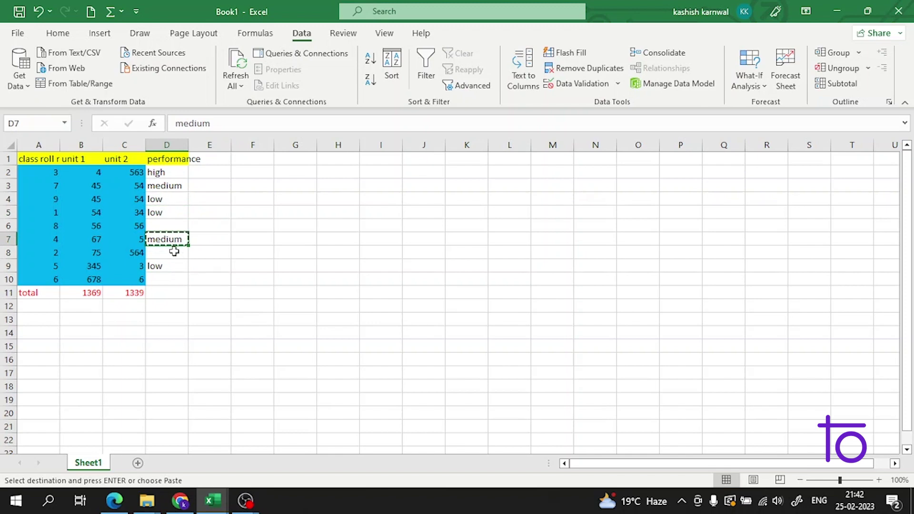
pyautogui.click(174, 252)
pyautogui.hotkey('ctrl', 'v')
pyautogui.press('ctrl')
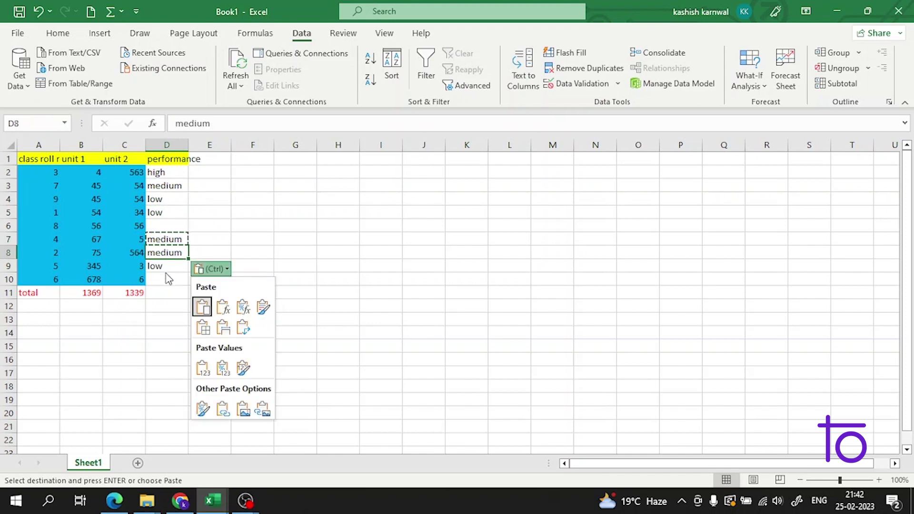
pyautogui.press('Escape')
pyautogui.click(167, 279)
pyautogui.hotkey('ctrl', 'v')
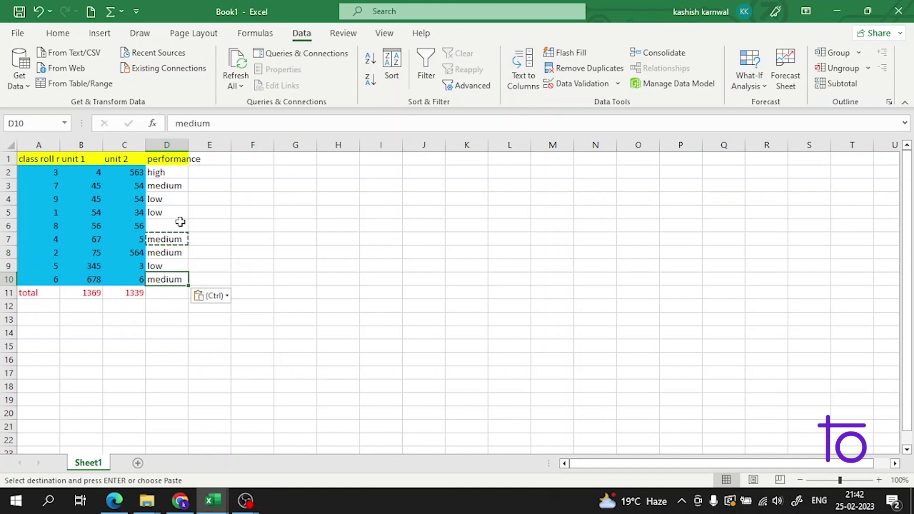
pyautogui.click(184, 177)
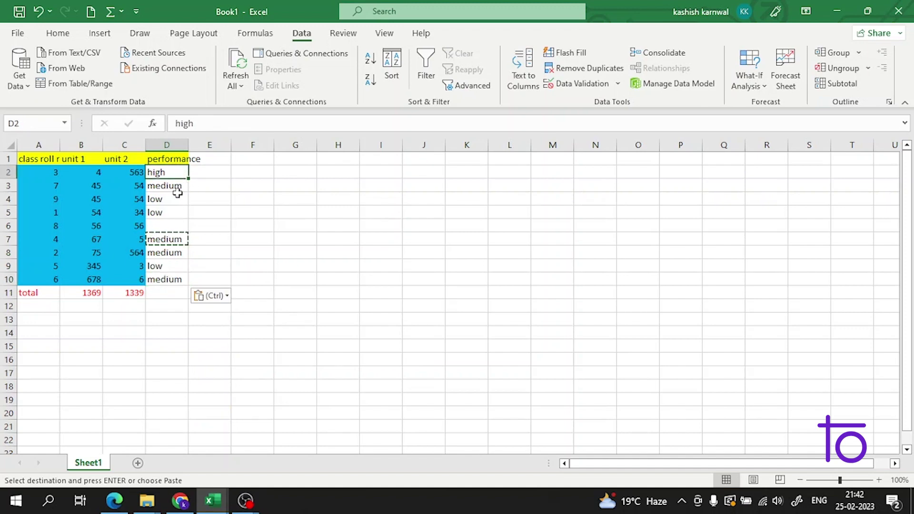
pyautogui.hotkey('ctrl', 'c')
pyautogui.click(172, 227)
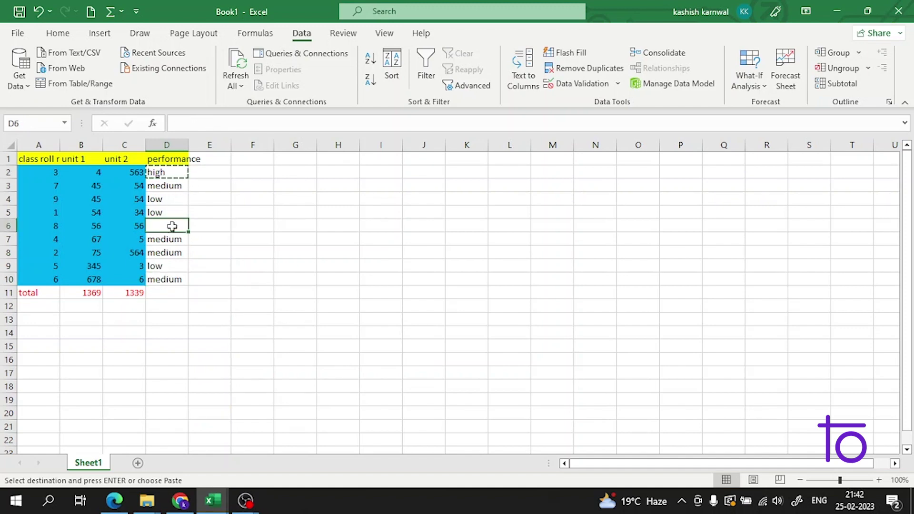
pyautogui.hotkey('ctrl', 'v')
pyautogui.click(280, 186)
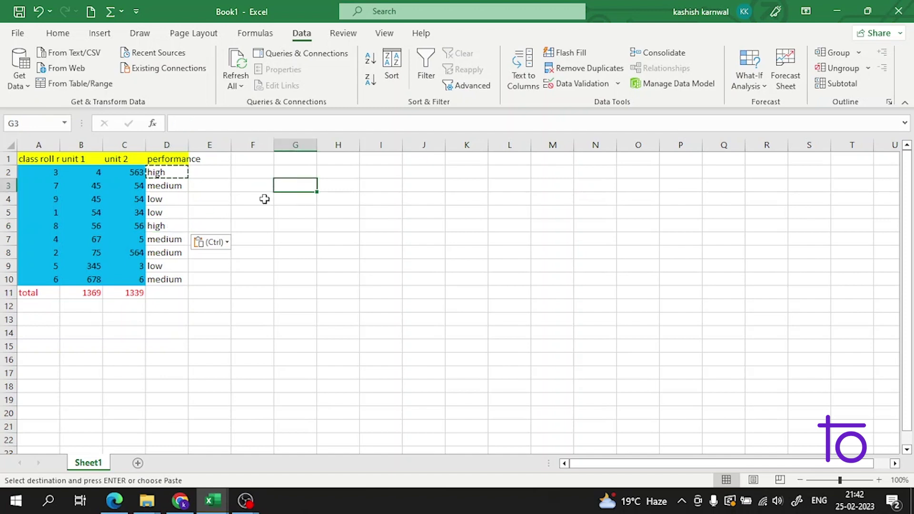
pyautogui.doubleClick(284, 236)
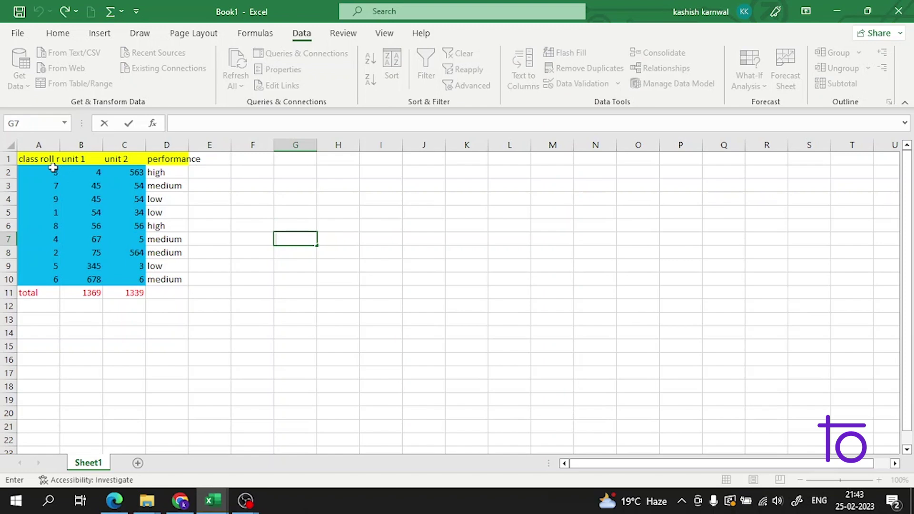
# Open the Sort dialog for A1:D10, leave unit 2 on Largest to Smallest, then cancel
pyautogui.moveTo(36, 159); pyautogui.dragTo(173, 280)
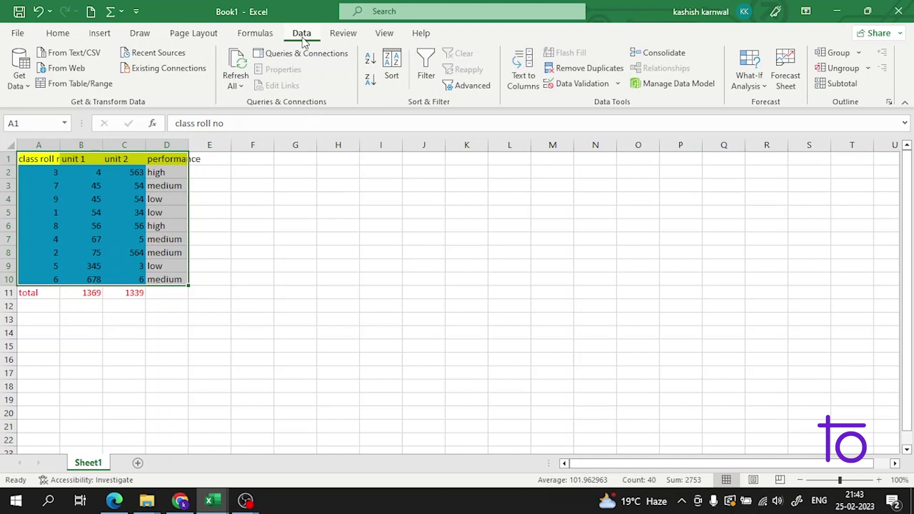
pyautogui.click(383, 75)
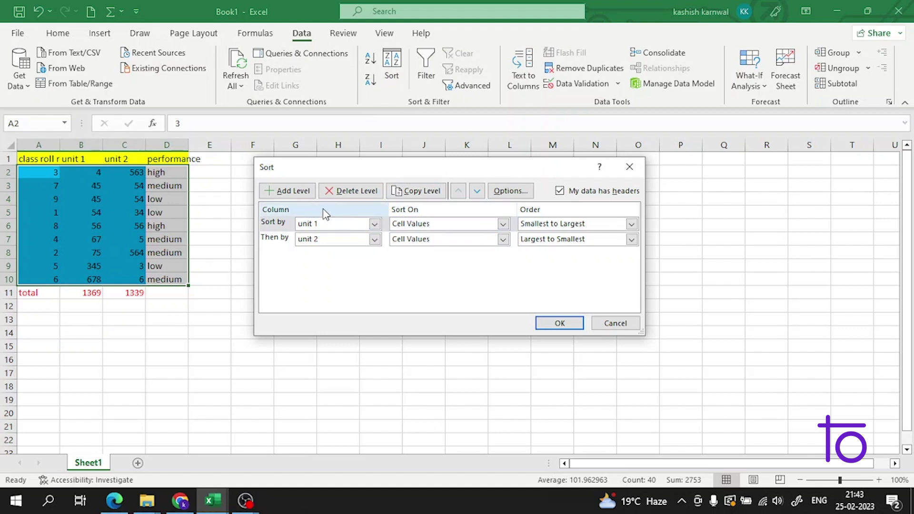
pyautogui.click(285, 240)
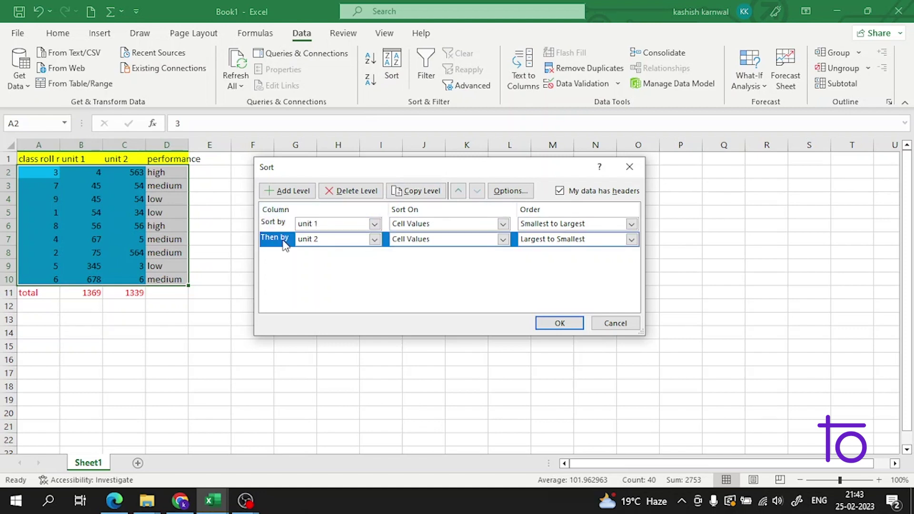
pyautogui.click(632, 239)
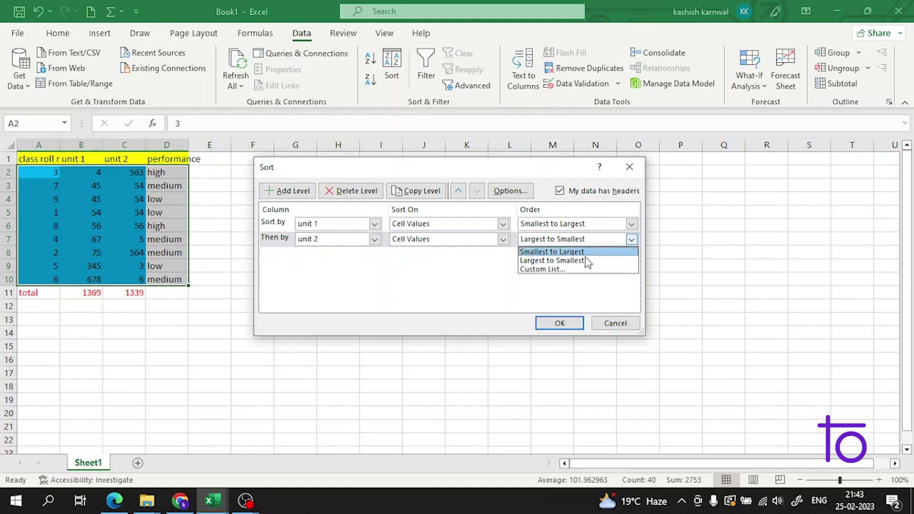
pyautogui.click(447, 270)
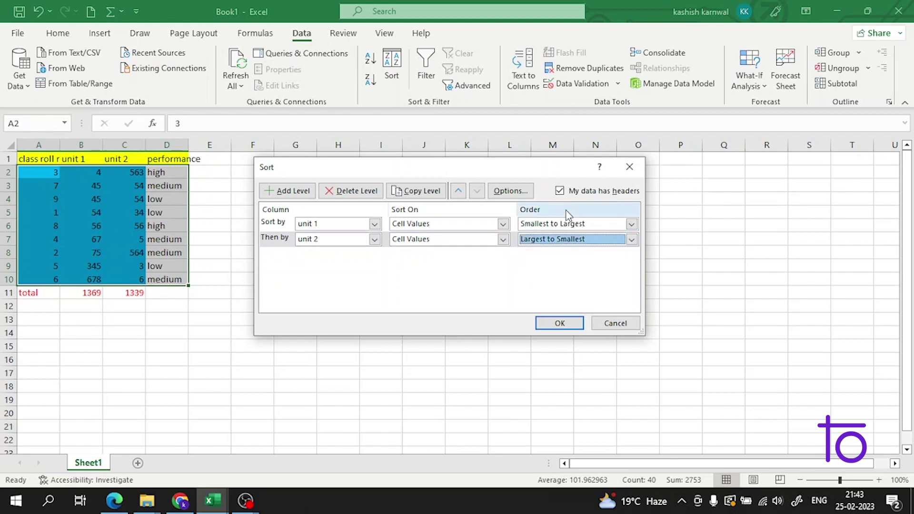
pyautogui.click(619, 174)
pyautogui.click(379, 212)
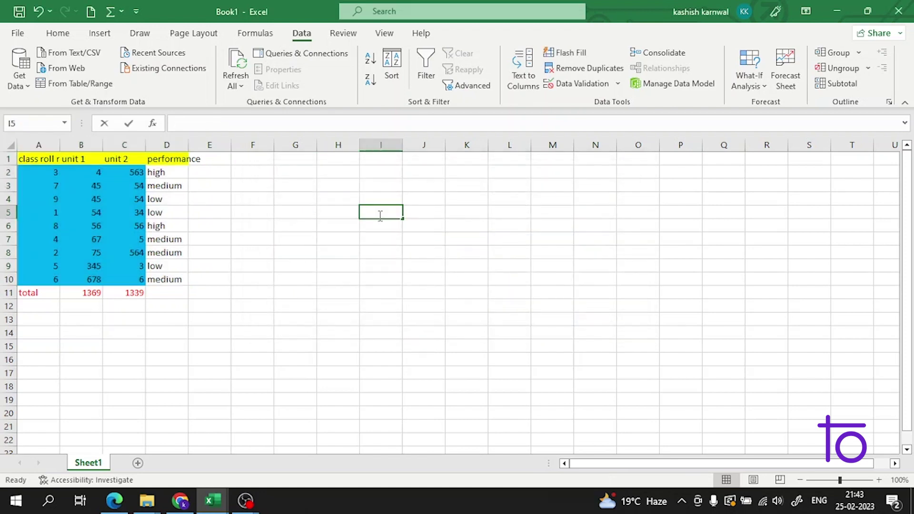
# Select A1:D10 and set the second sort level to performance with a Custom List order
pyautogui.click(326, 187)
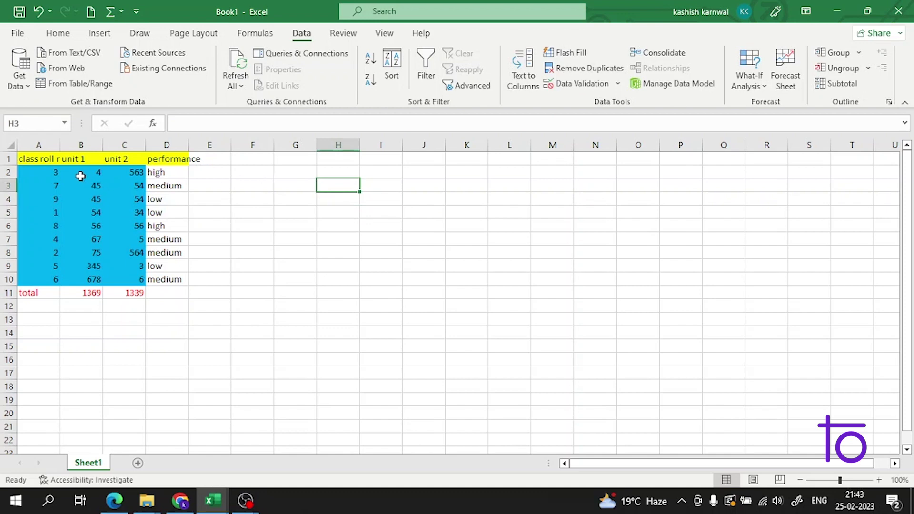
pyautogui.moveTo(37, 155); pyautogui.dragTo(161, 280)
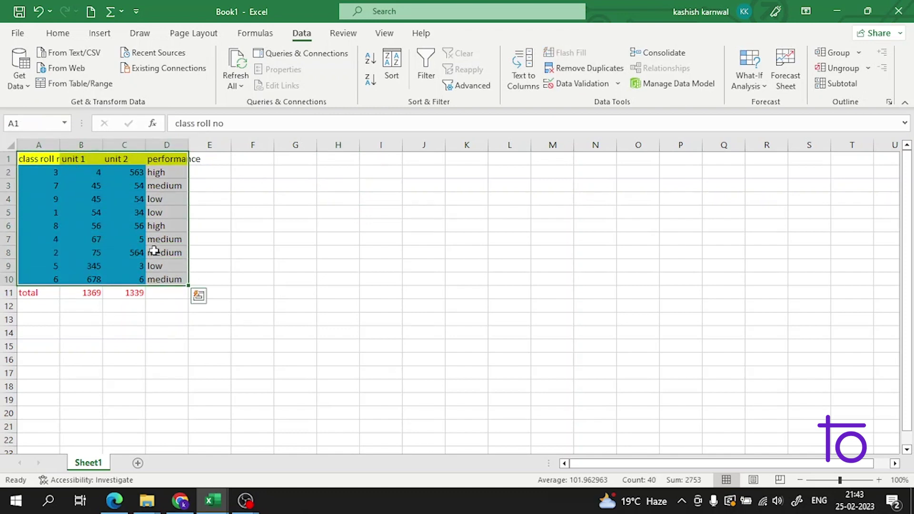
pyautogui.click(392, 69)
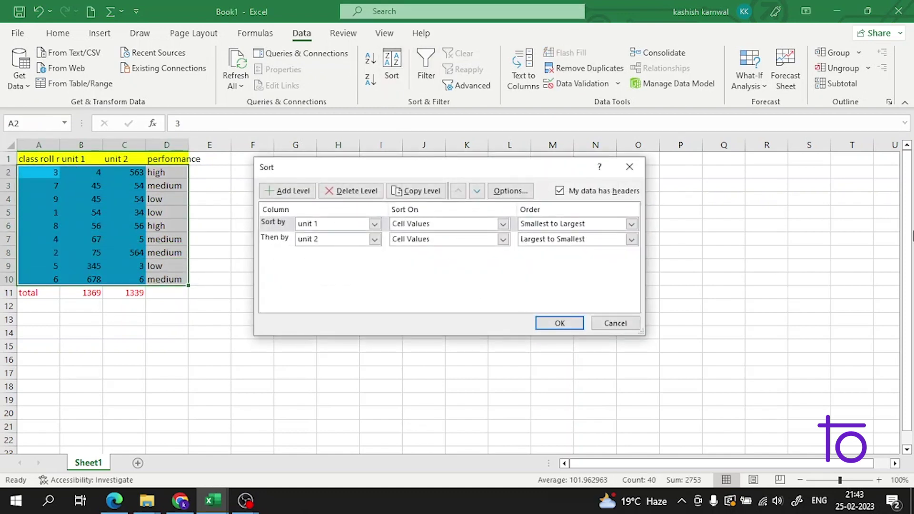
pyautogui.click(619, 295)
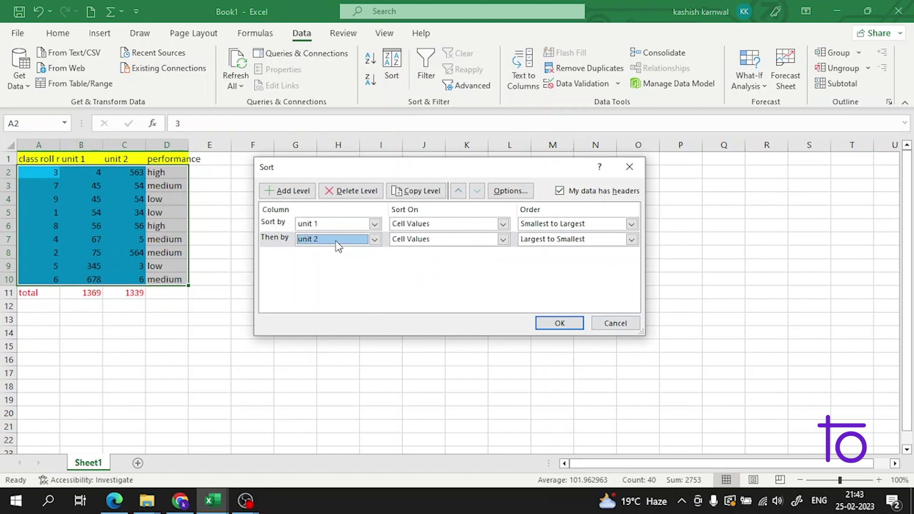
pyautogui.click(375, 239)
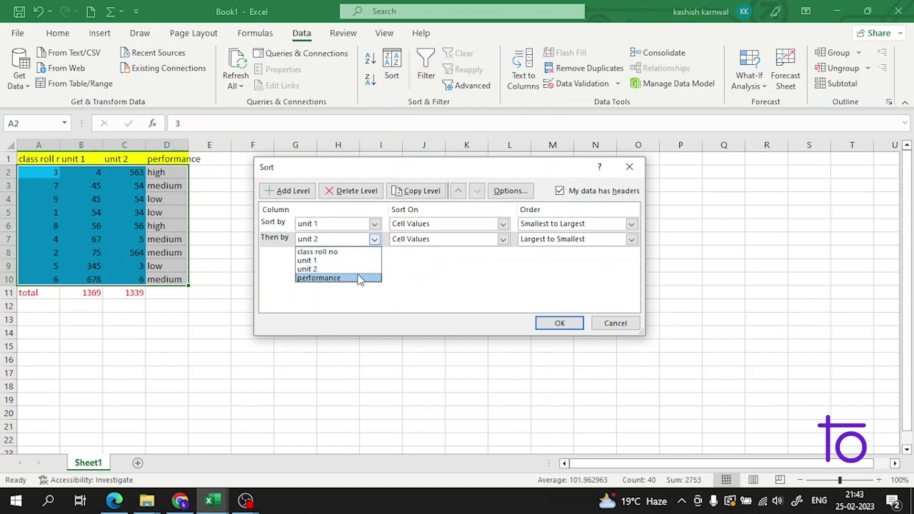
pyautogui.click(360, 279)
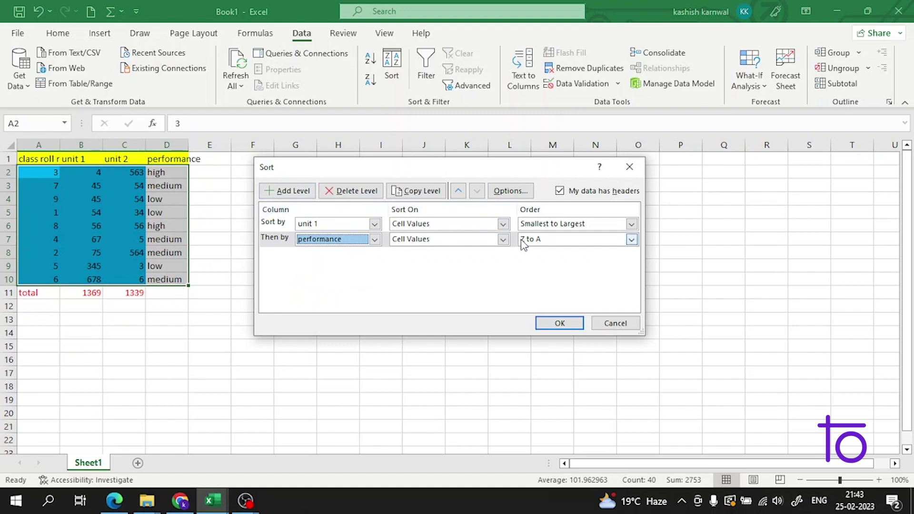
pyautogui.click(632, 240)
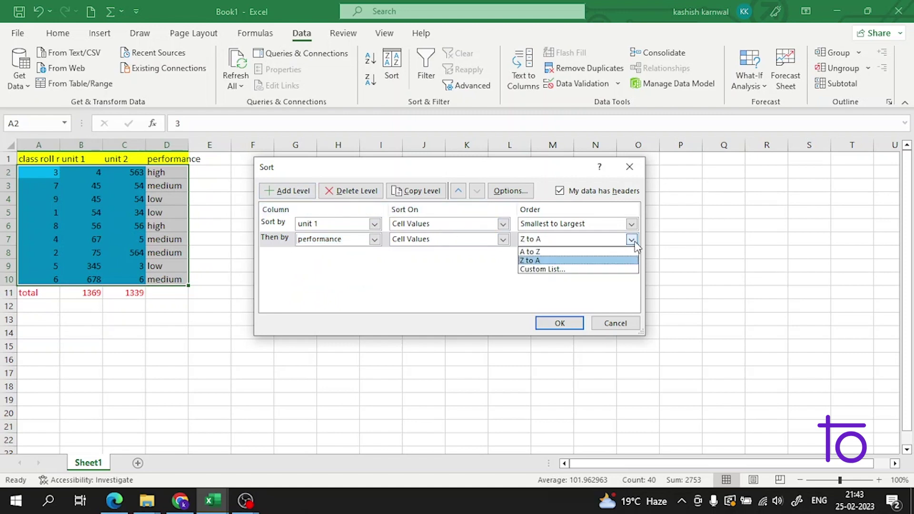
pyautogui.click(567, 270)
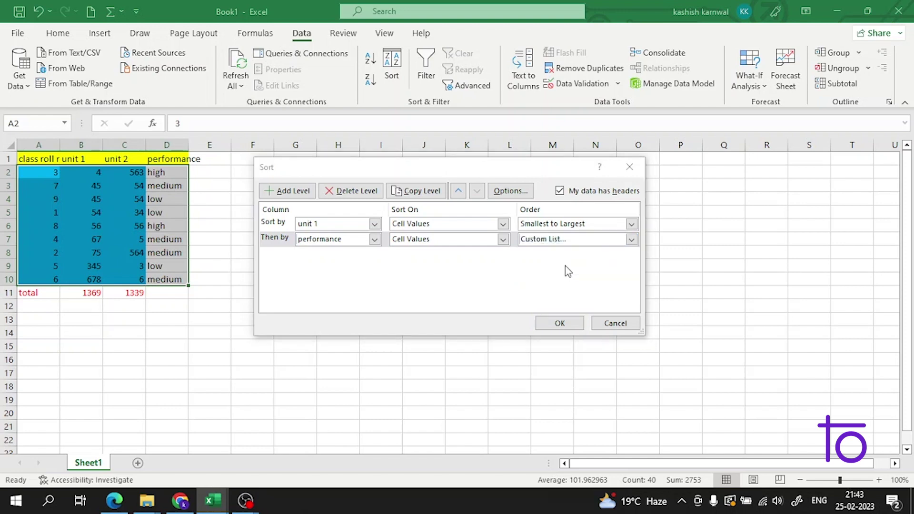
# Enter low, medium, high as list entries and add them as a new custom list
pyautogui.click(438, 191)
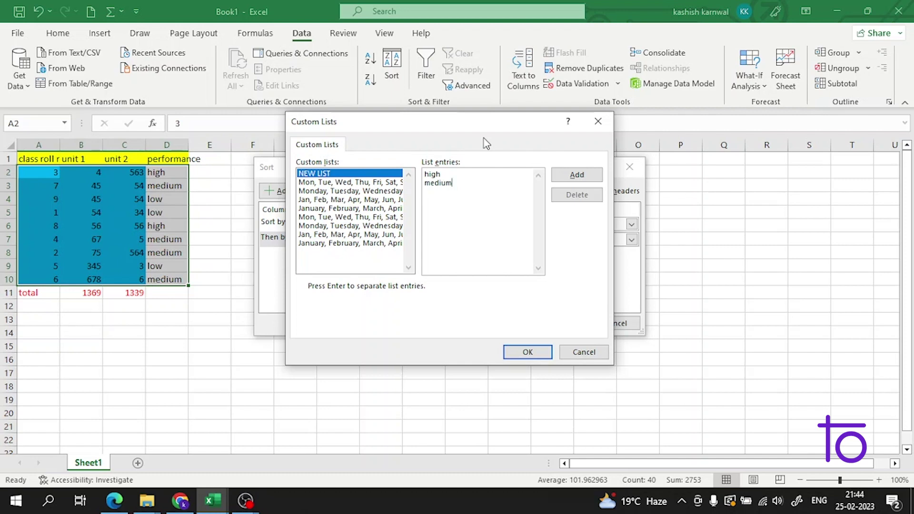
pyautogui.press('BackSpace')
pyautogui.press('BackSpace')
pyautogui.press('BackSpace')
pyautogui.press('BackSpace')
pyautogui.press('BackSpace')
pyautogui.press('BackSpace')
pyautogui.press('BackSpace')
pyautogui.press('BackSpace')
pyautogui.press('BackSpace')
pyautogui.click(588, 180)
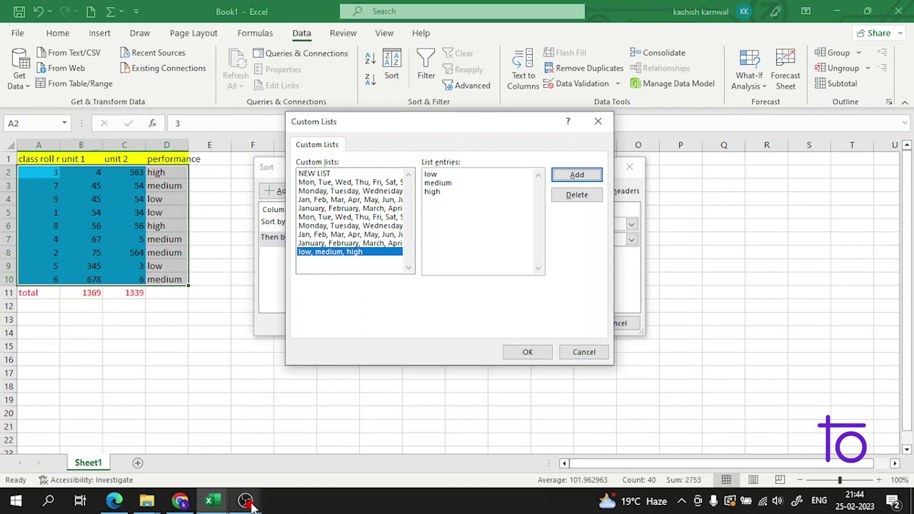
pyautogui.moveTo(252, 506)
pyautogui.click(225, 471)
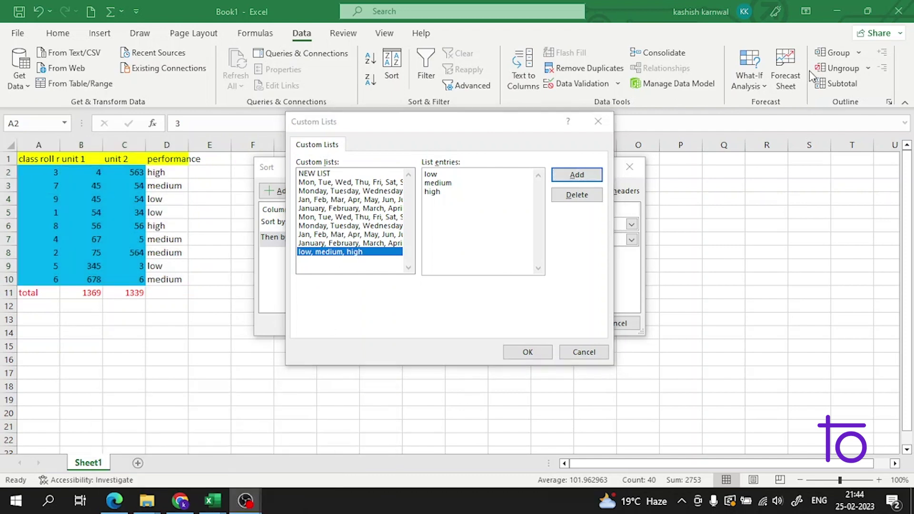
pyautogui.click(831, 8)
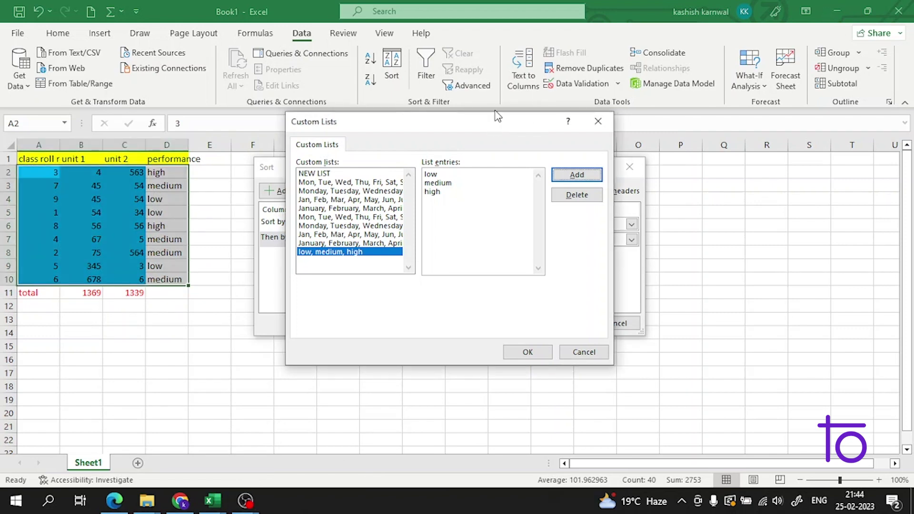
pyautogui.moveTo(500, 119); pyautogui.dragTo(567, 318)
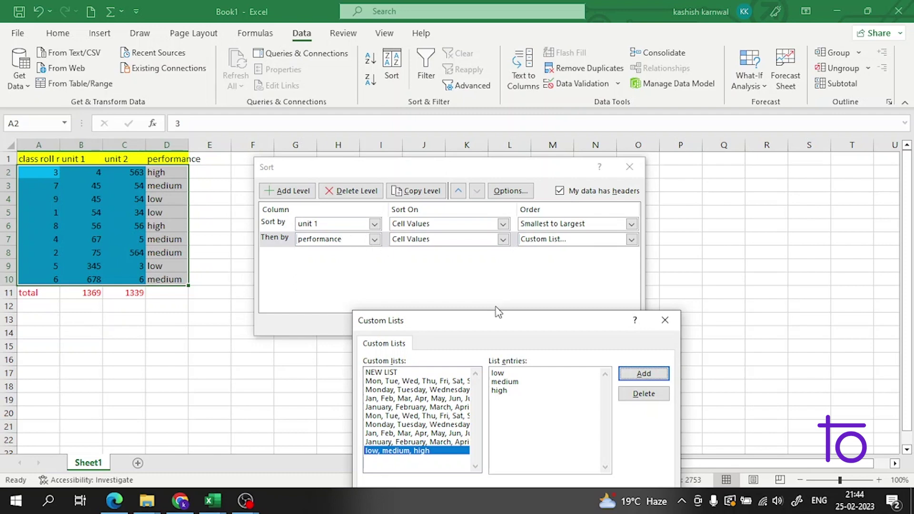
pyautogui.moveTo(492, 321); pyautogui.dragTo(451, 140)
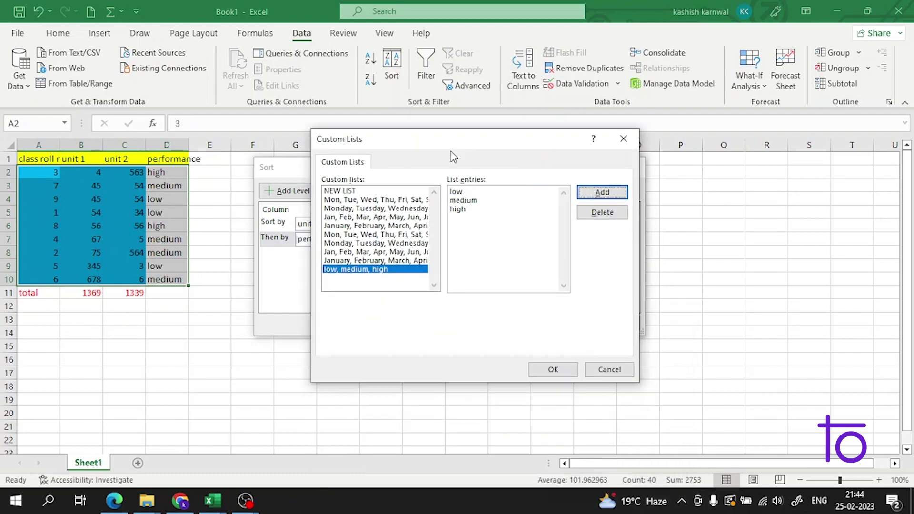
# Confirm the low, medium, high list and apply the unit 1 then performance sort
pyautogui.click(548, 371)
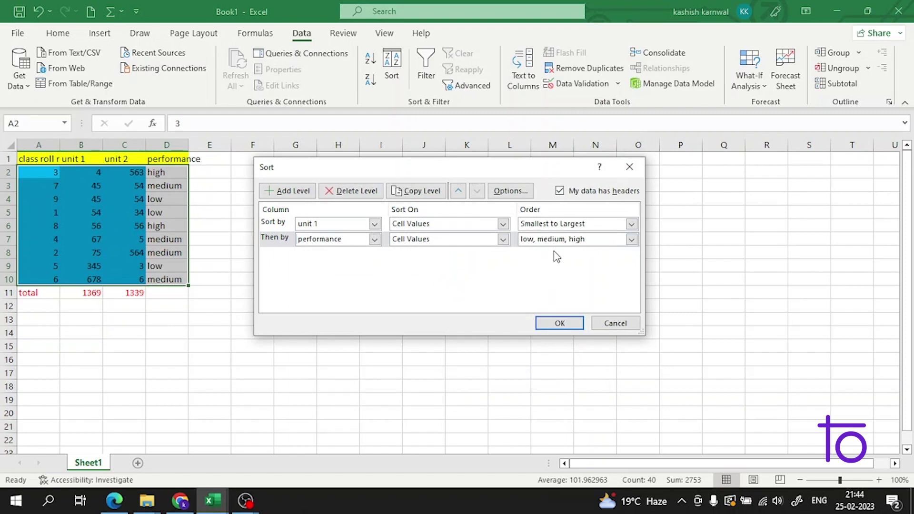
pyautogui.click(561, 324)
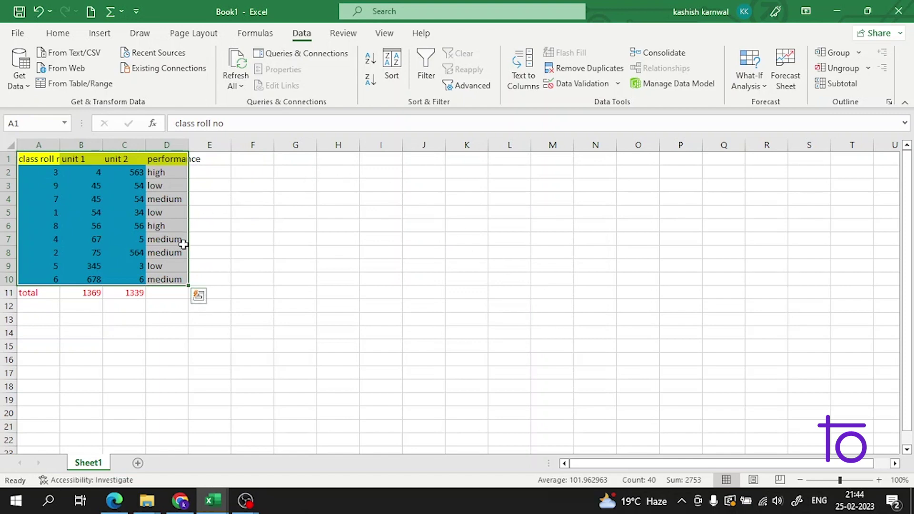
# Sort from the performance values D2:D10, expanding the selection to the neighbouring columns
pyautogui.click(216, 184)
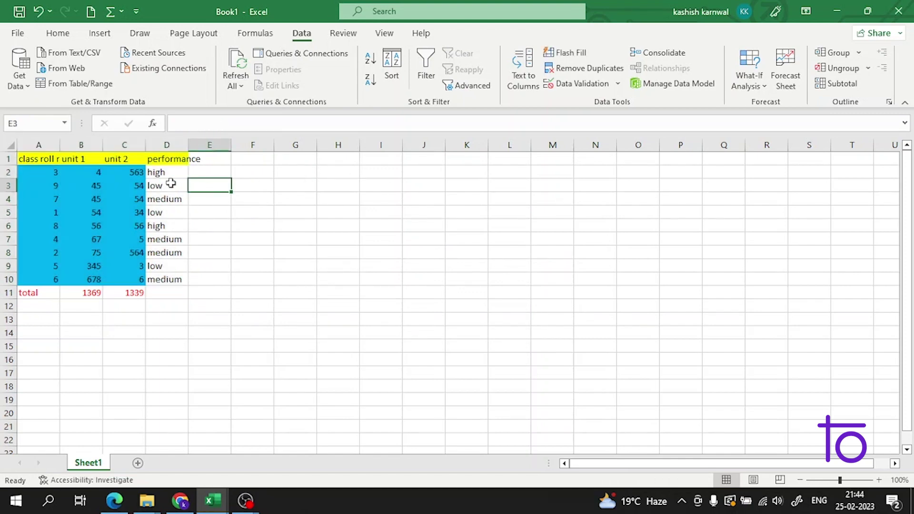
pyautogui.moveTo(173, 173); pyautogui.dragTo(181, 279)
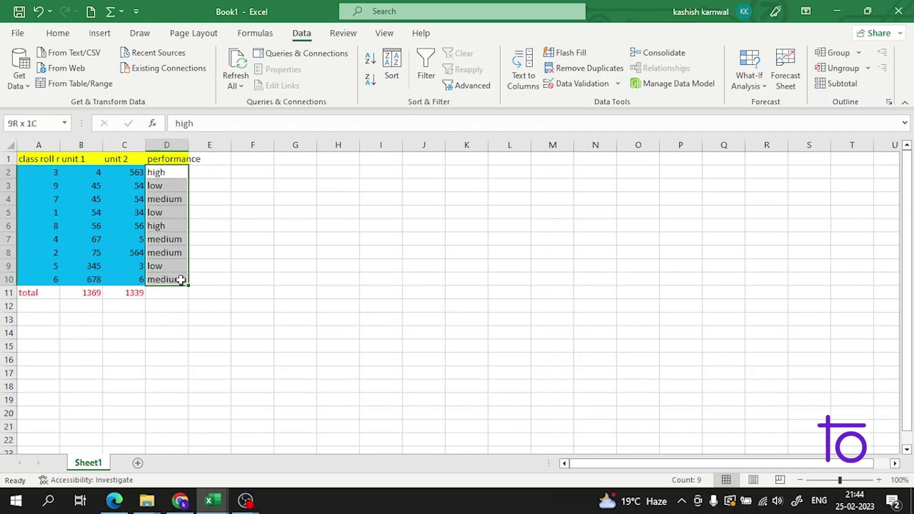
pyautogui.click(404, 88)
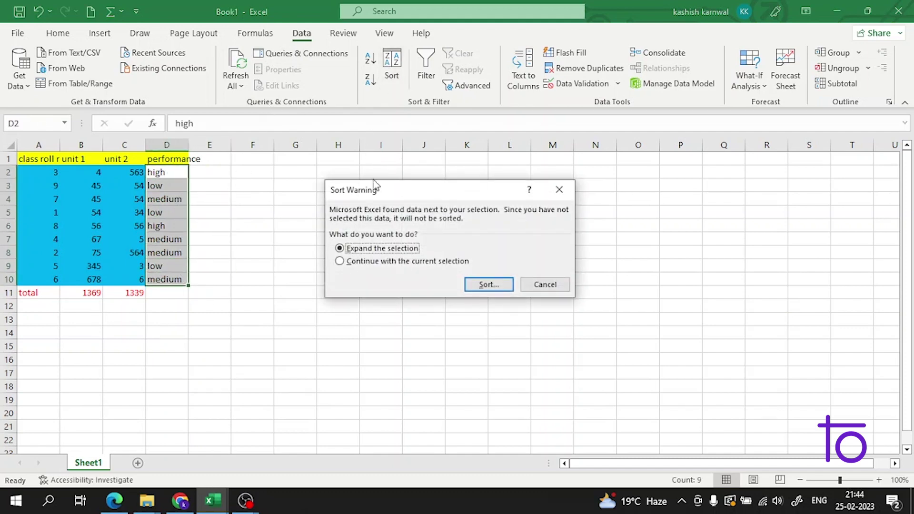
pyautogui.click(474, 284)
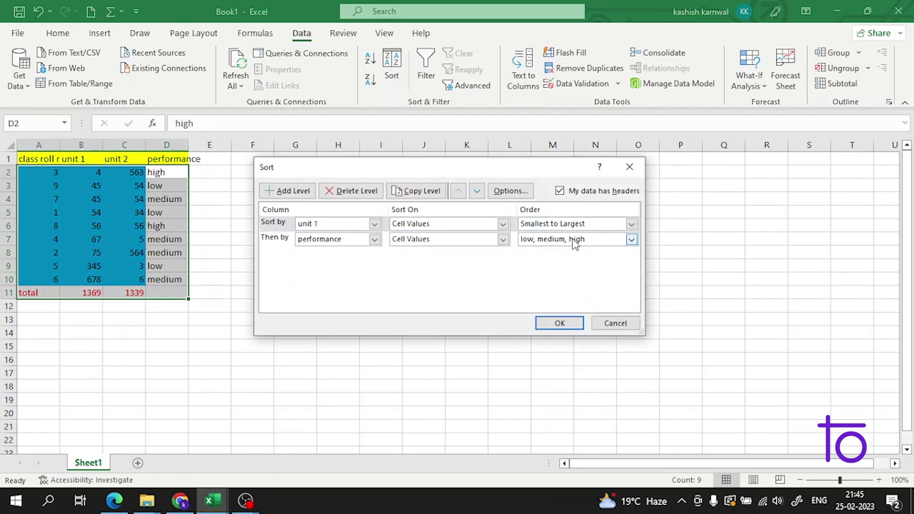
pyautogui.click(560, 322)
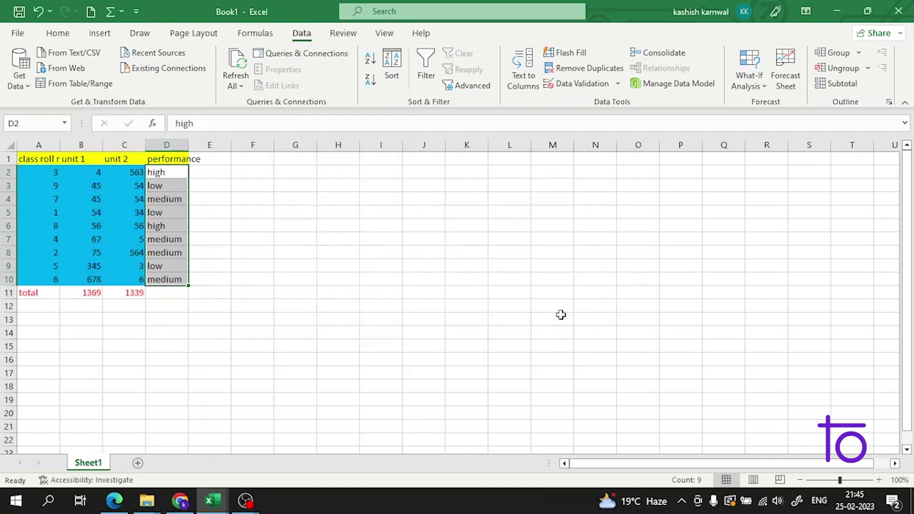
# Reselect the whole marks table A1:D10 including headers
pyautogui.click(311, 198)
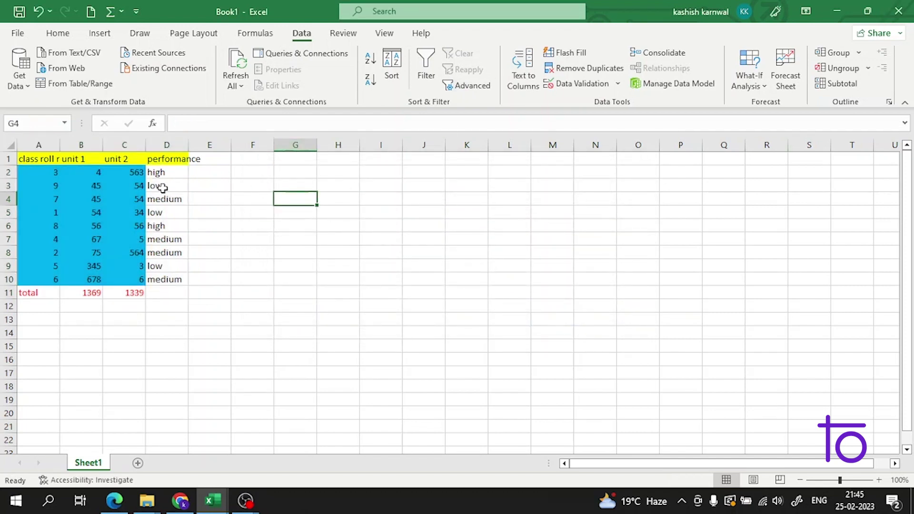
pyautogui.click(169, 170)
pyautogui.press('Up')
pyautogui.click(212, 177)
pyautogui.moveTo(181, 158); pyautogui.dragTo(186, 279)
pyautogui.click(295, 212)
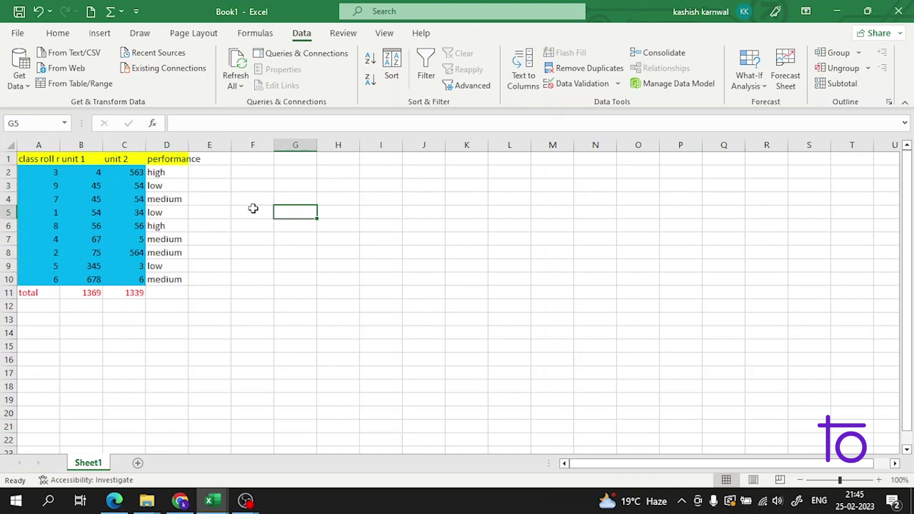
pyautogui.moveTo(38, 158); pyautogui.dragTo(178, 280)
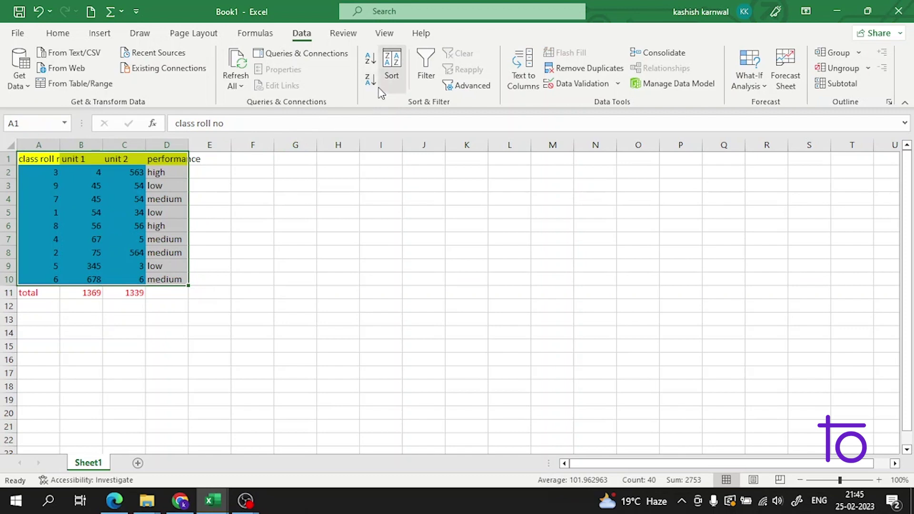
# Add a third sort level on performance and choose a Custom List order for it
pyautogui.click(392, 71)
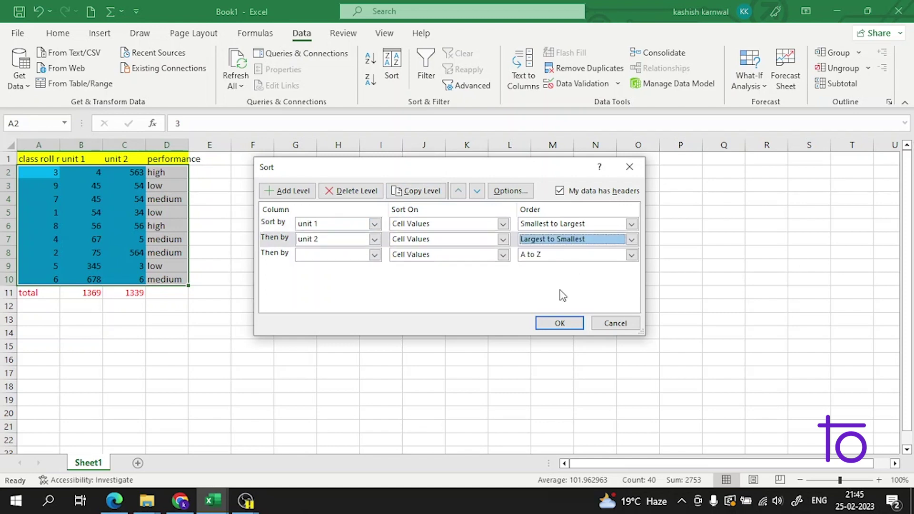
pyautogui.click(370, 254)
pyautogui.click(344, 300)
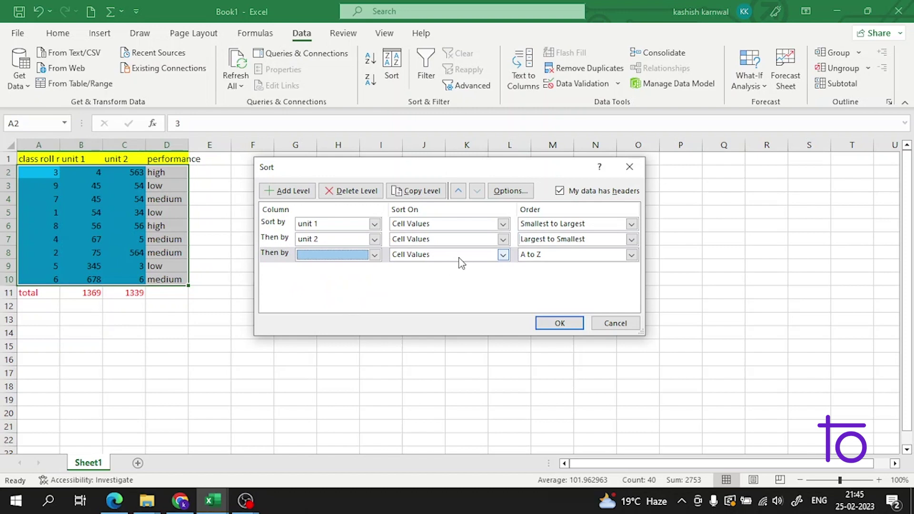
pyautogui.click(375, 254)
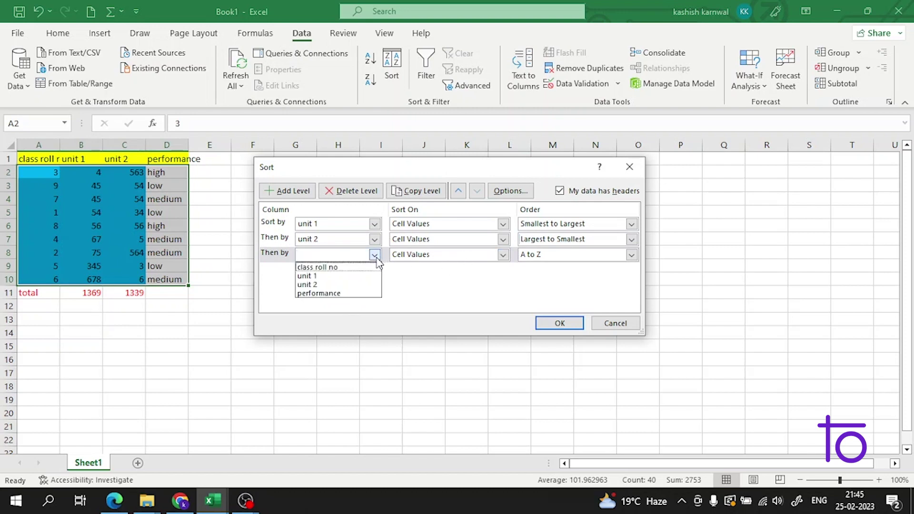
pyautogui.click(347, 292)
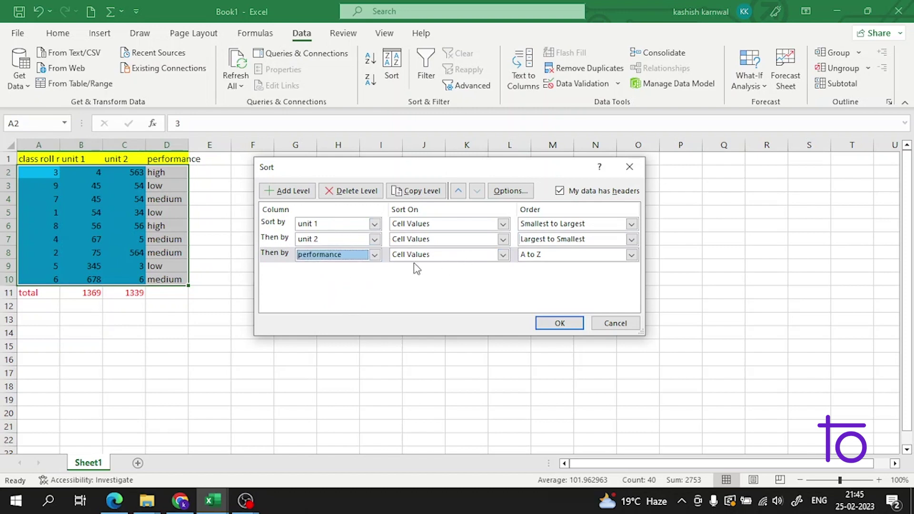
pyautogui.click(631, 255)
pyautogui.click(576, 286)
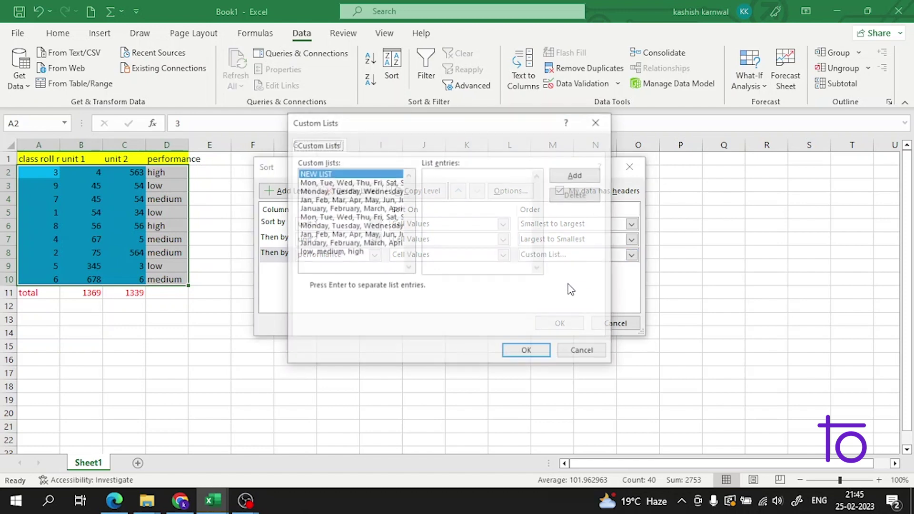
# Enter high, medium, low as the custom list entries and confirm with OK
pyautogui.click(439, 198)
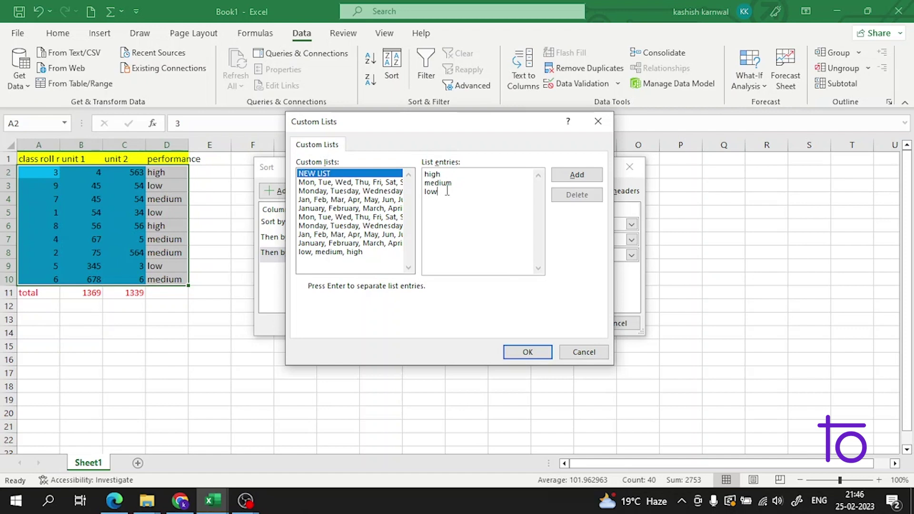
pyautogui.click(527, 352)
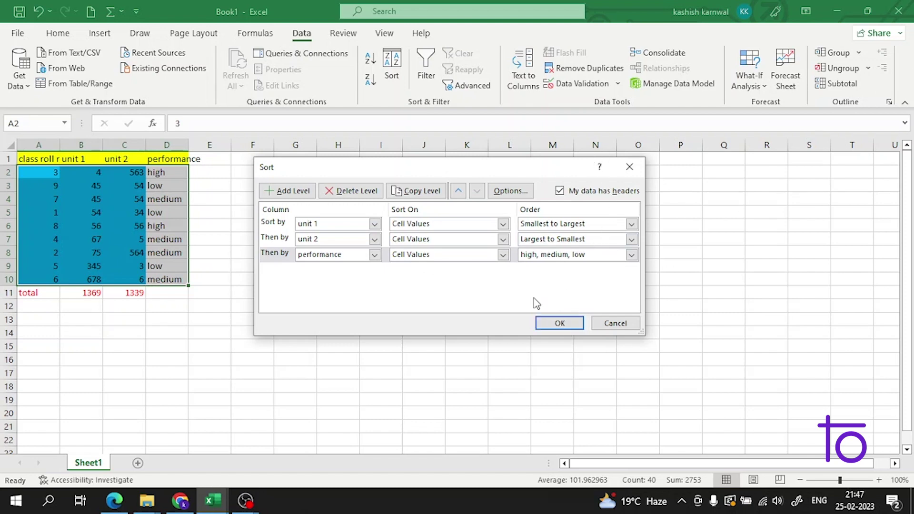
# Run the three-level sort and check the performance values down column D
pyautogui.press('Return')
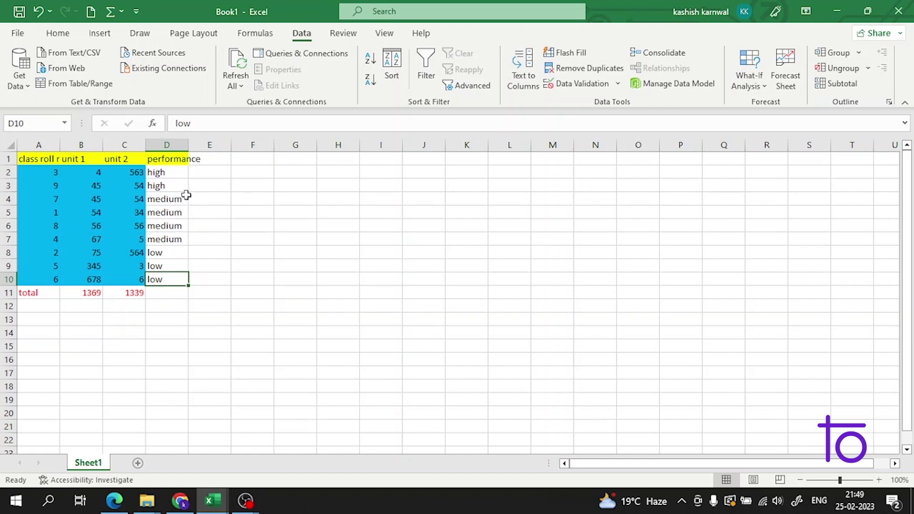
pyautogui.click(173, 178)
pyautogui.click(174, 199)
pyautogui.click(173, 213)
pyautogui.click(178, 250)
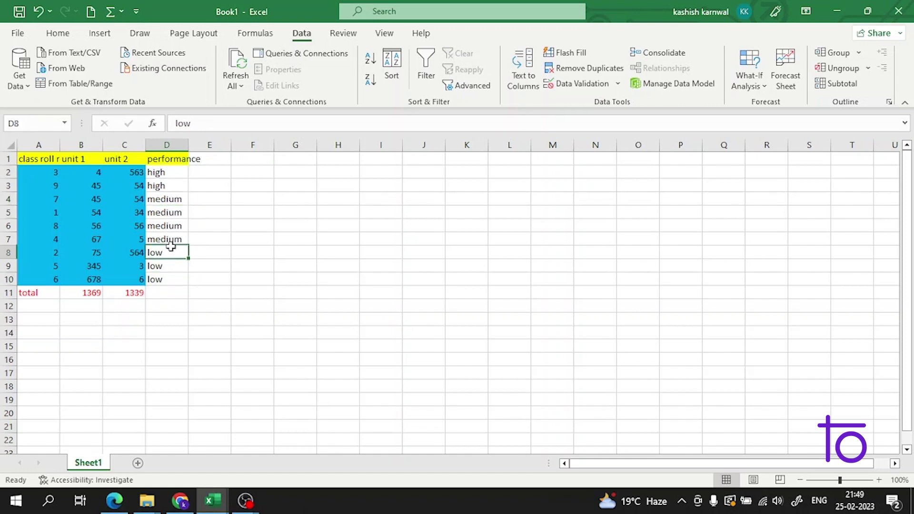
pyautogui.click(166, 265)
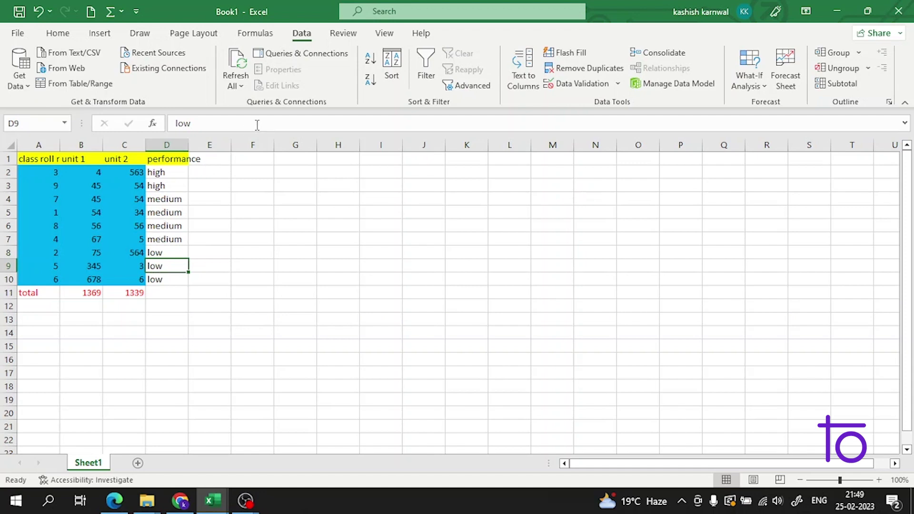
# Switch briefly to the screen recorder, then return to the Excel workbook
pyautogui.moveTo(251, 504)
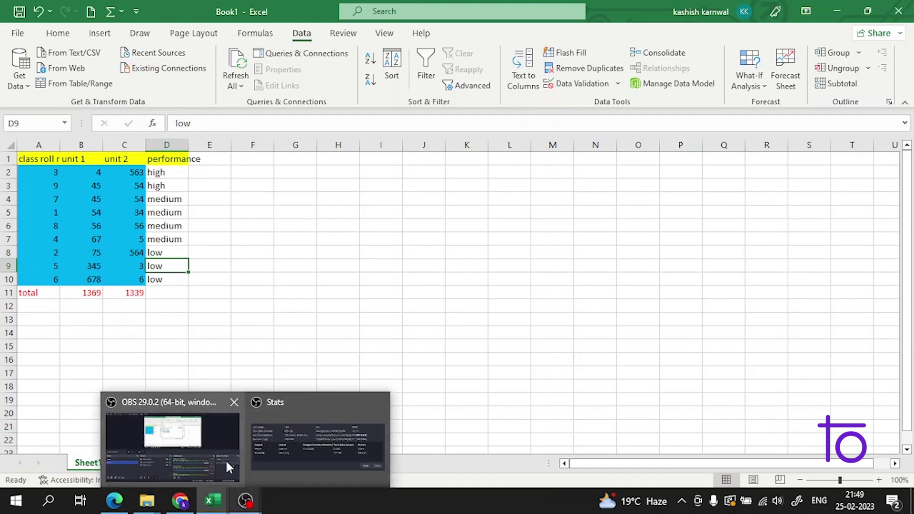
pyautogui.click(225, 459)
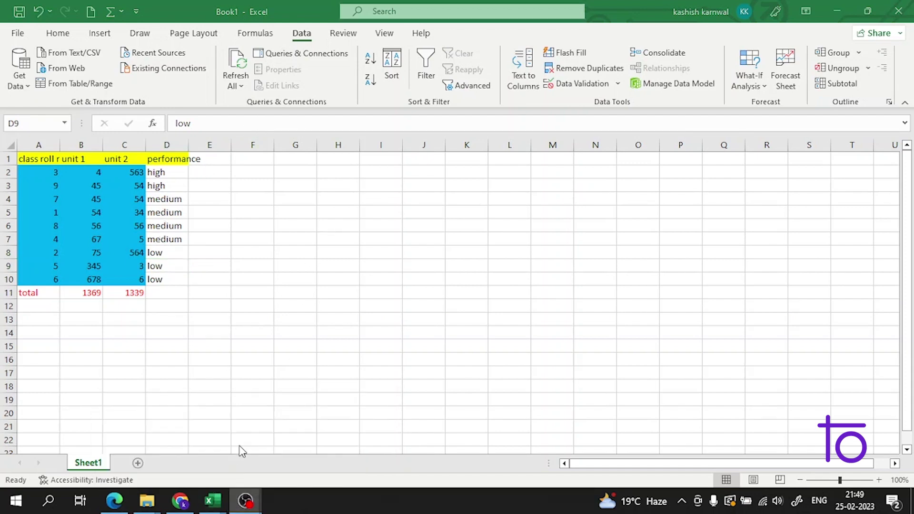
pyautogui.click(835, 6)
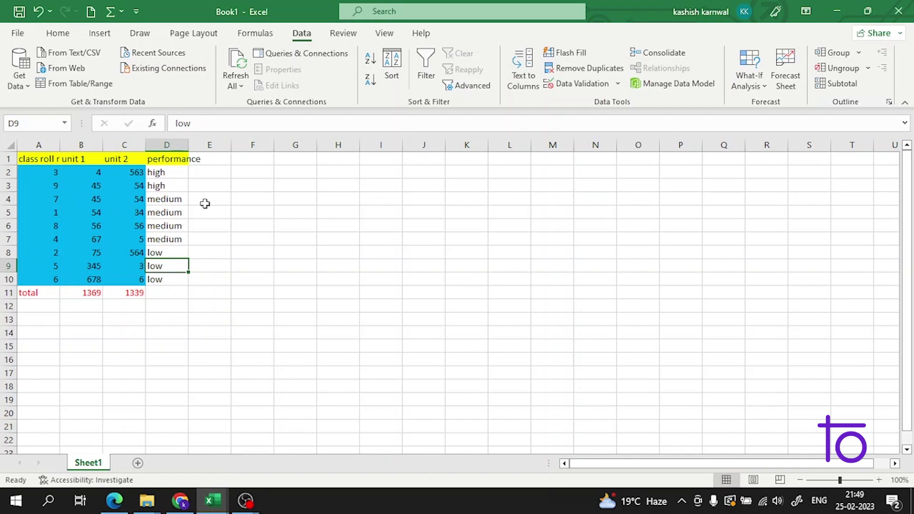
pyautogui.click(257, 215)
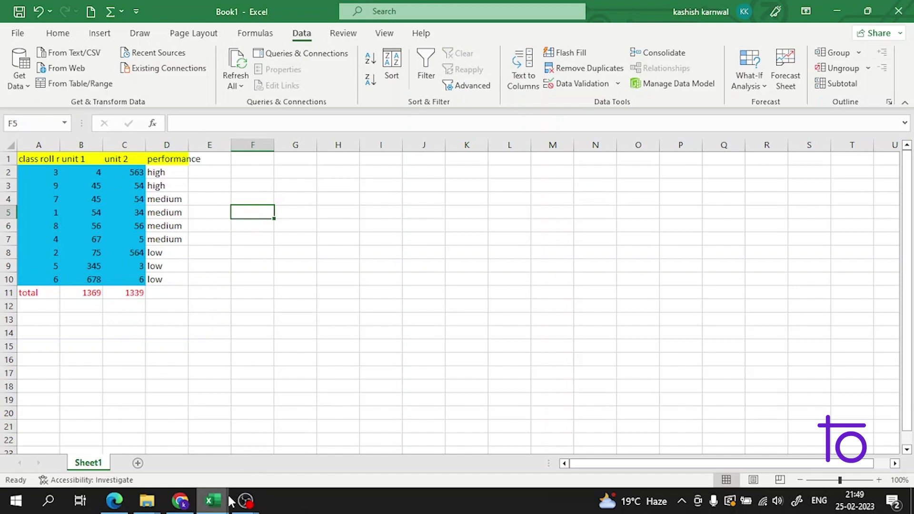
pyautogui.moveTo(213, 500)
pyautogui.click(488, 437)
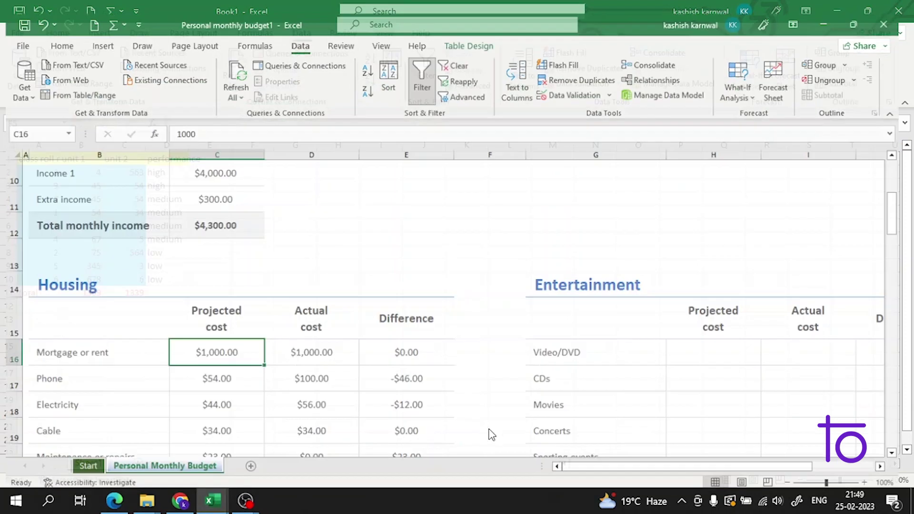
pyautogui.moveTo(221, 508)
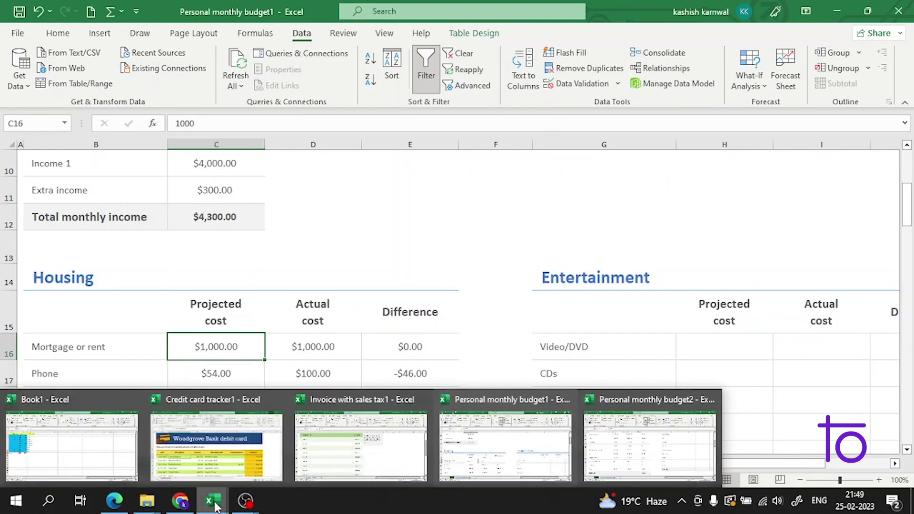
pyautogui.click(110, 423)
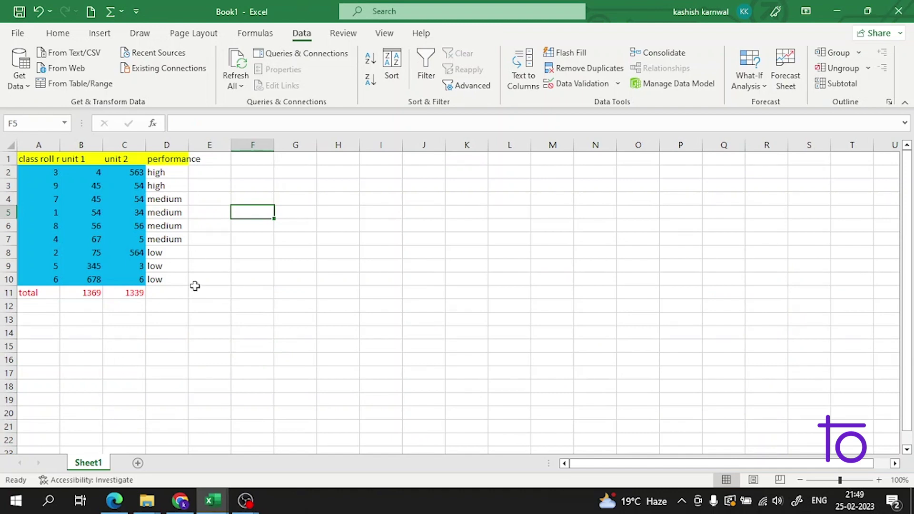
pyautogui.moveTo(211, 495)
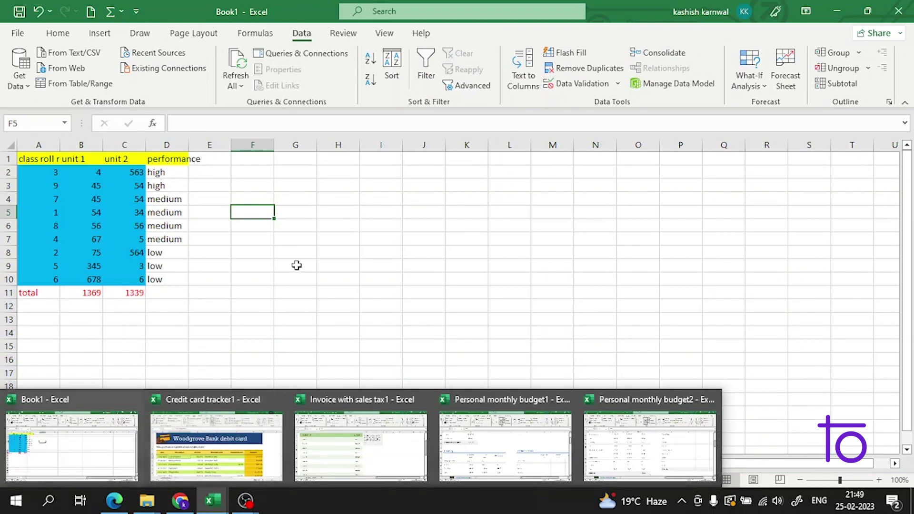
pyautogui.click(328, 213)
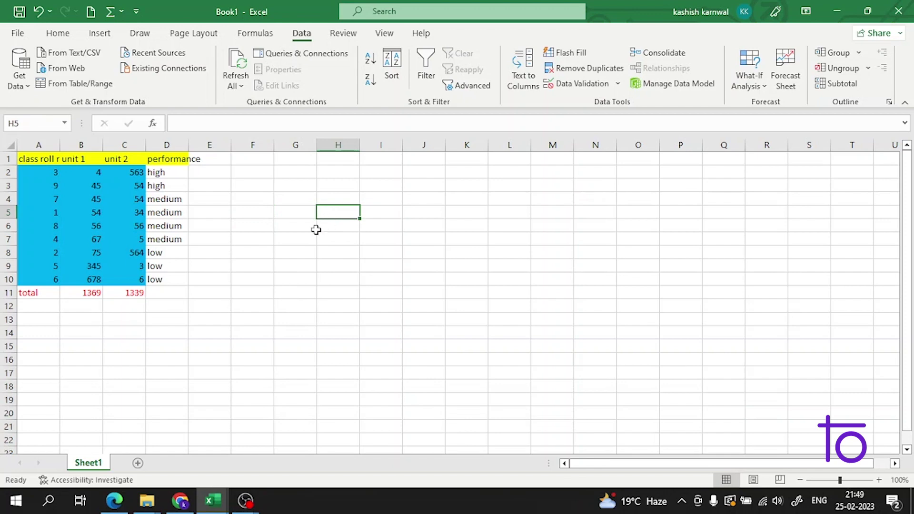